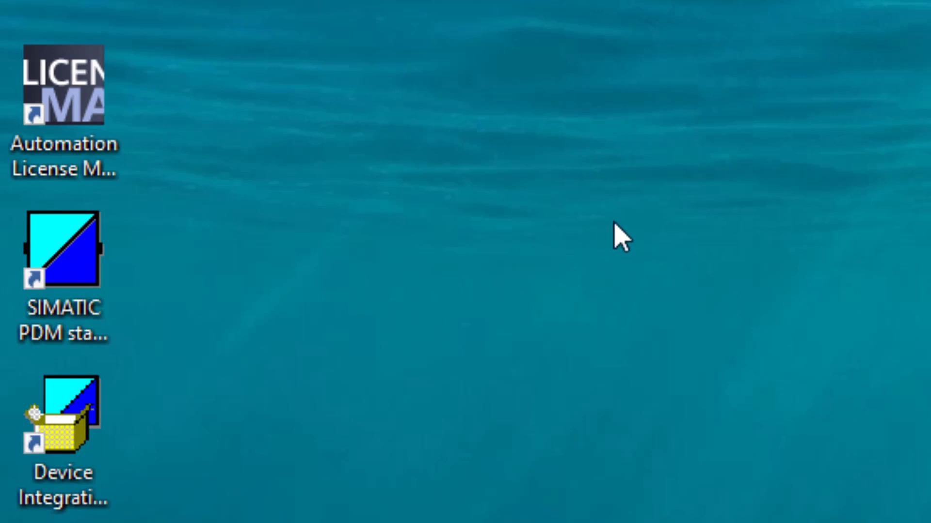
Launch Automation License Manager and list the license keys on the PDM INSTAL (D:) drive
left_click(72, 81)
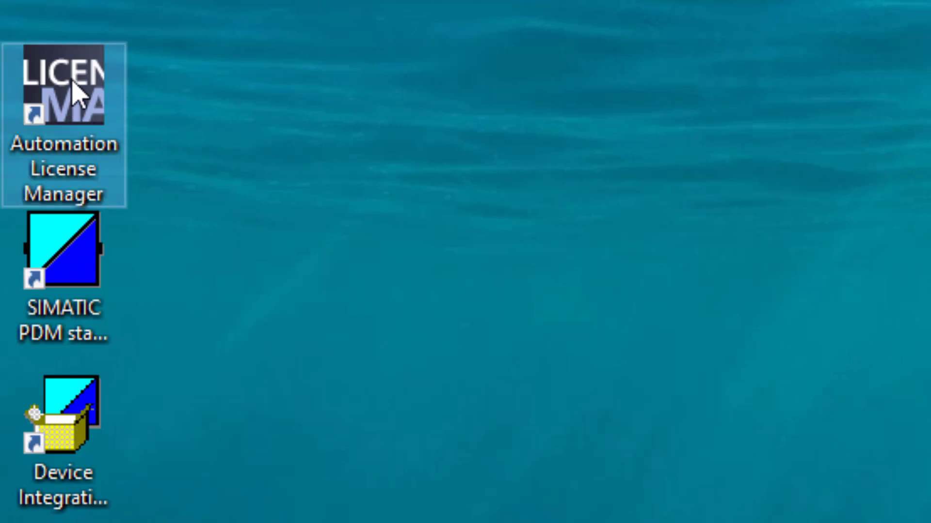
double_click(52, 108)
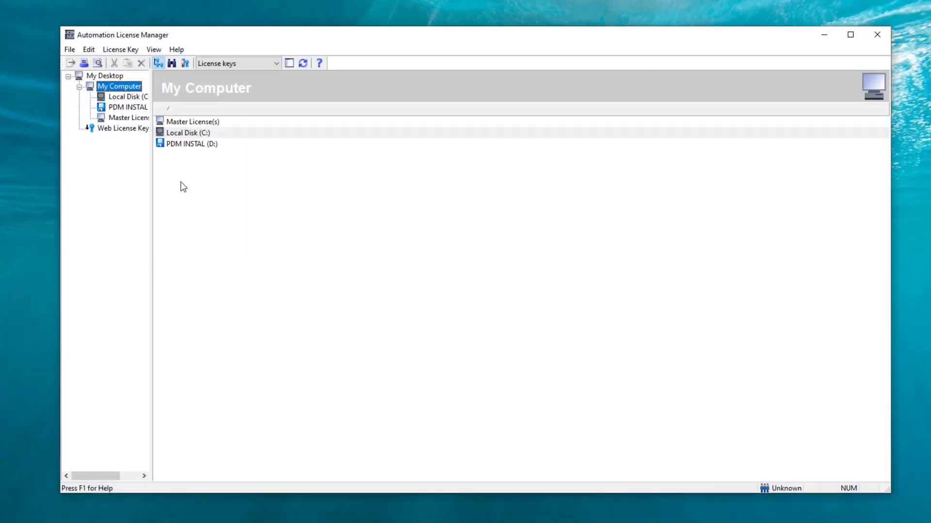
left_click(168, 145)
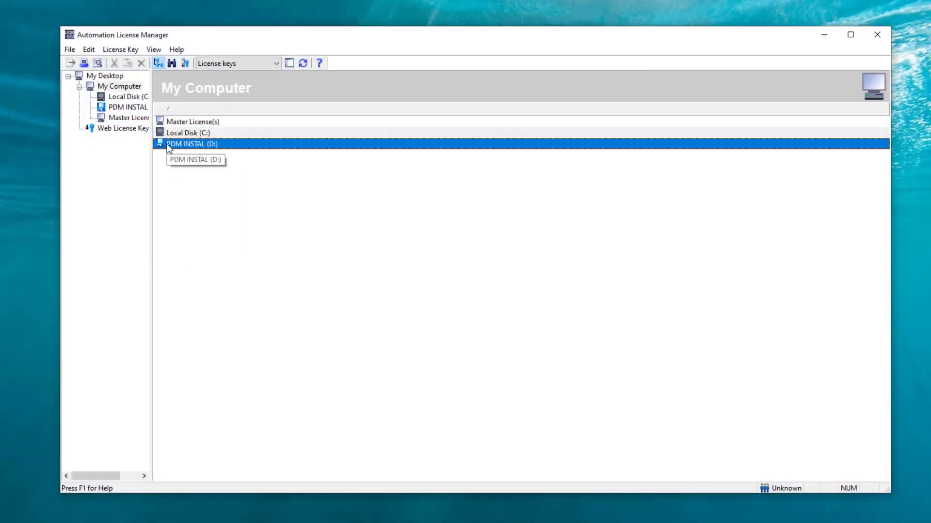
double_click(176, 143)
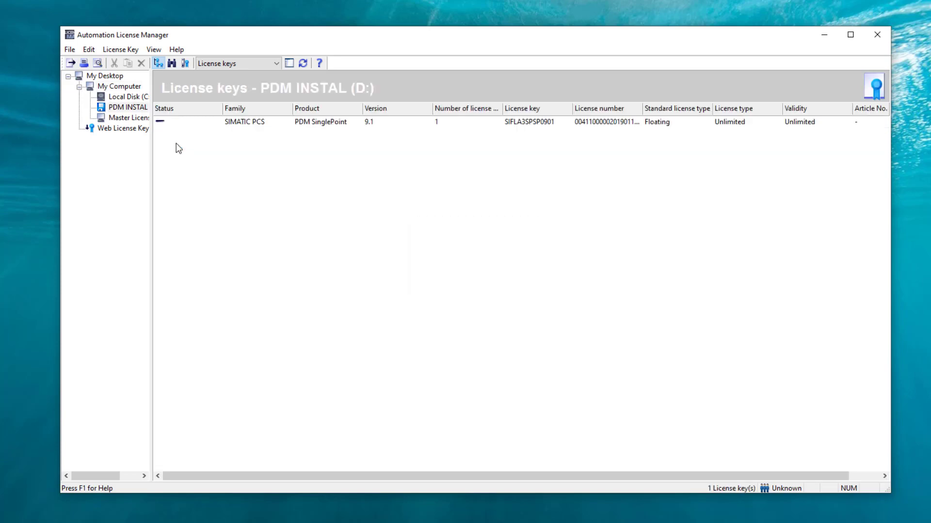
Run Check on the PDM SinglePoint 9.1 key and accept the OK result
left_click(286, 122)
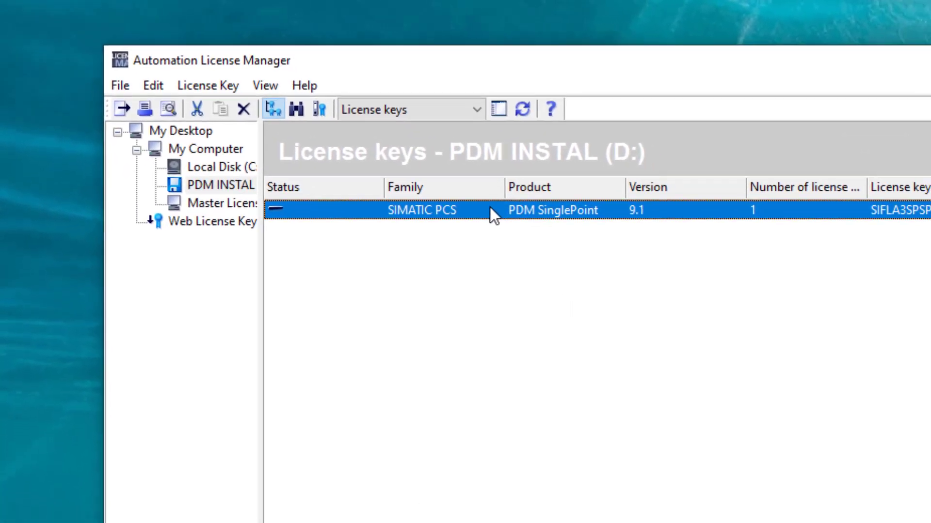
right_click(527, 222)
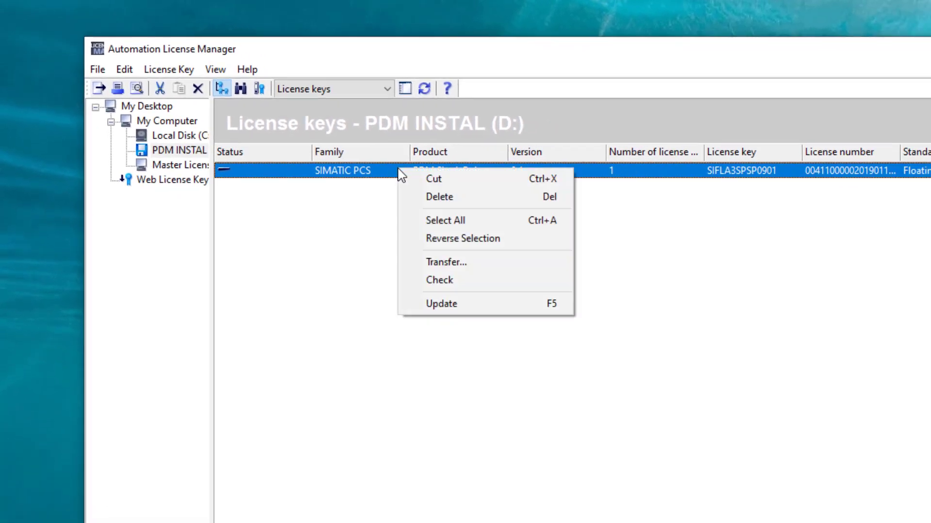
left_click(441, 280)
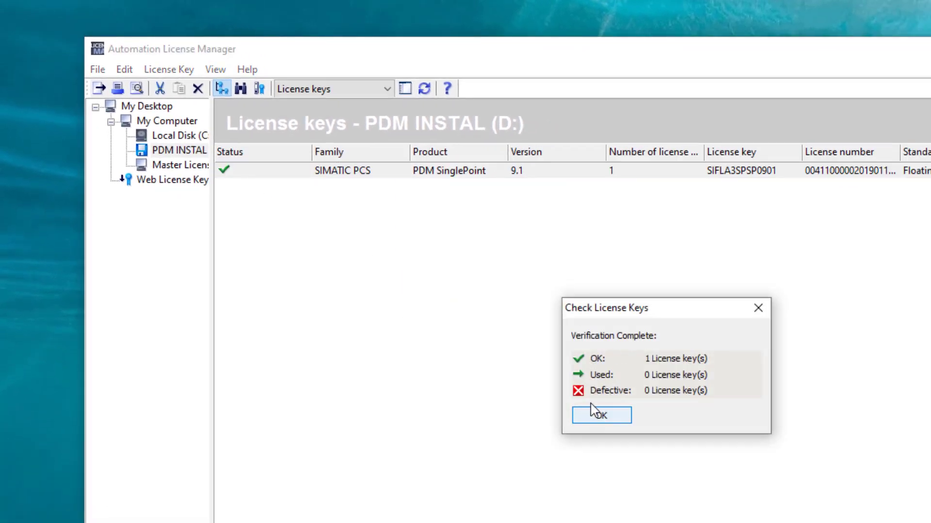
left_click(597, 414)
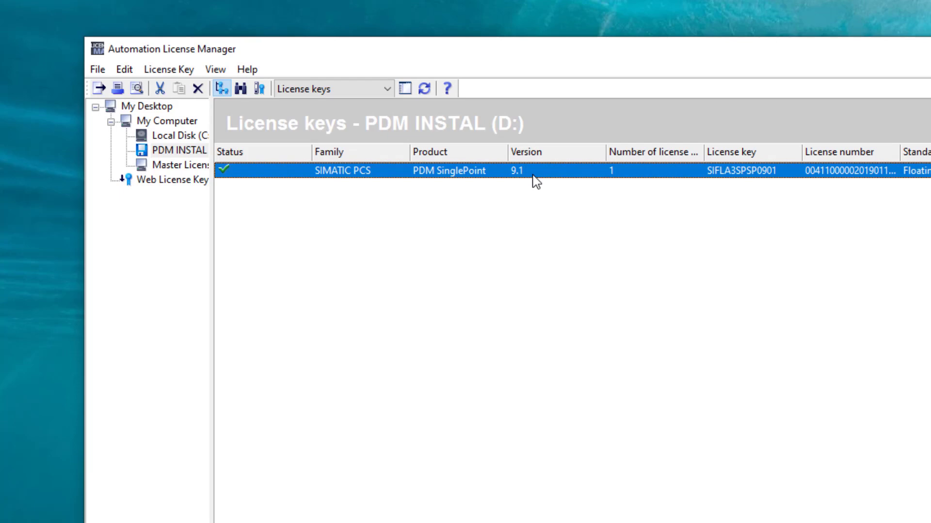
Drag the PDM SinglePoint 9.1 key from PDM INSTAL (D:) onto Local Disk (C:) and update the key list
left_click_drag(535, 182, 179, 135)
left_click(179, 137)
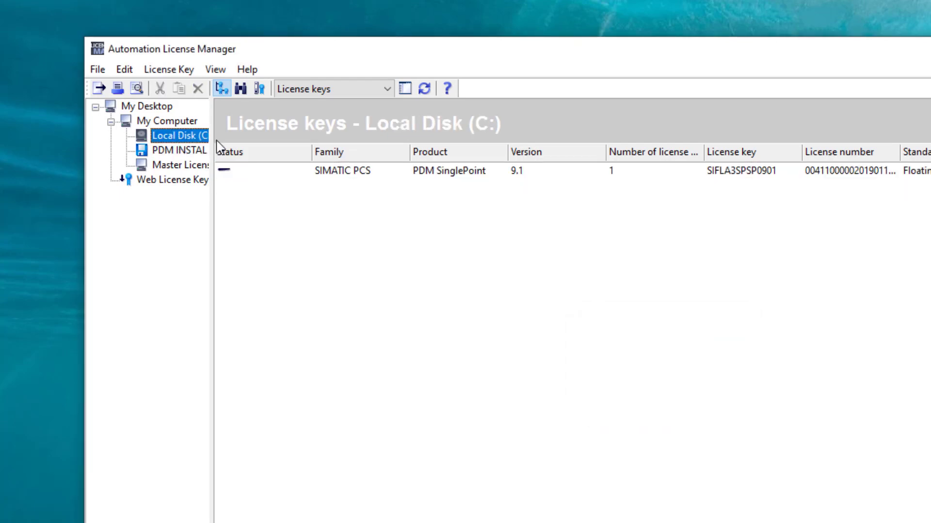
left_click(535, 179)
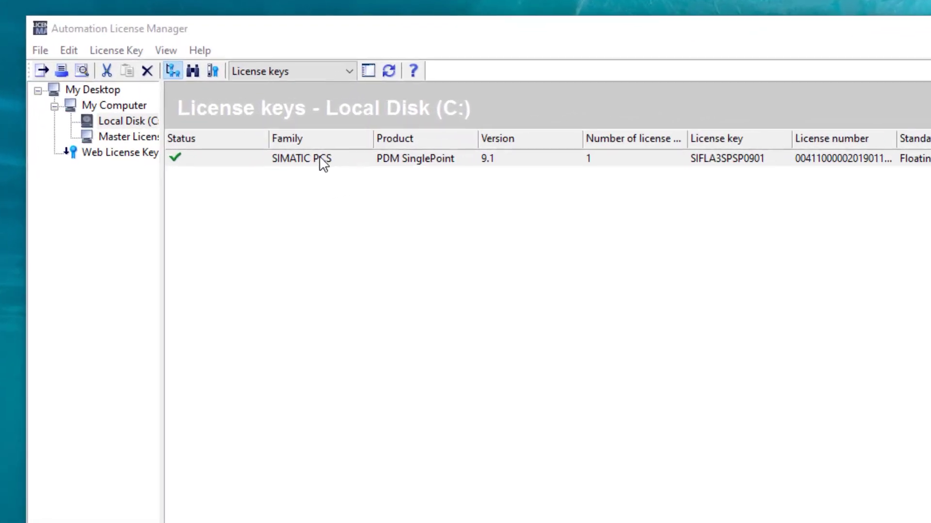
right_click(320, 156)
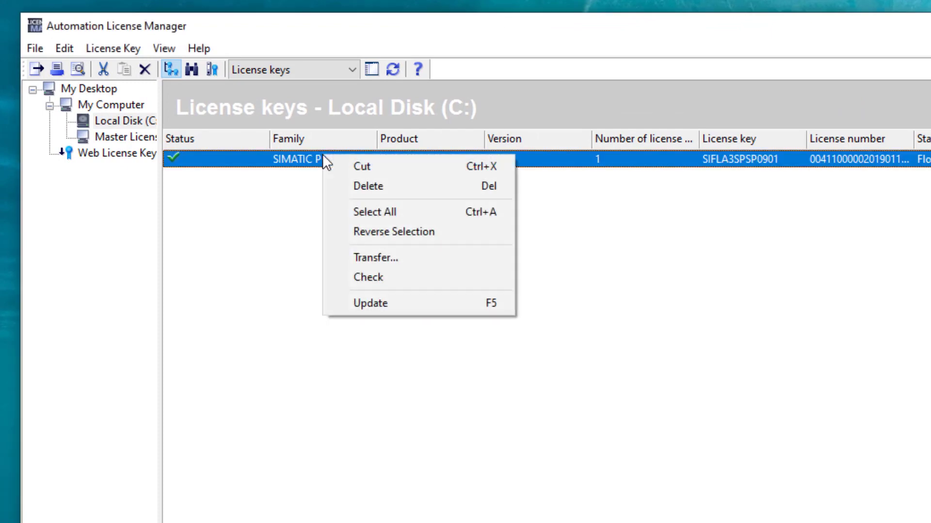
left_click(346, 497)
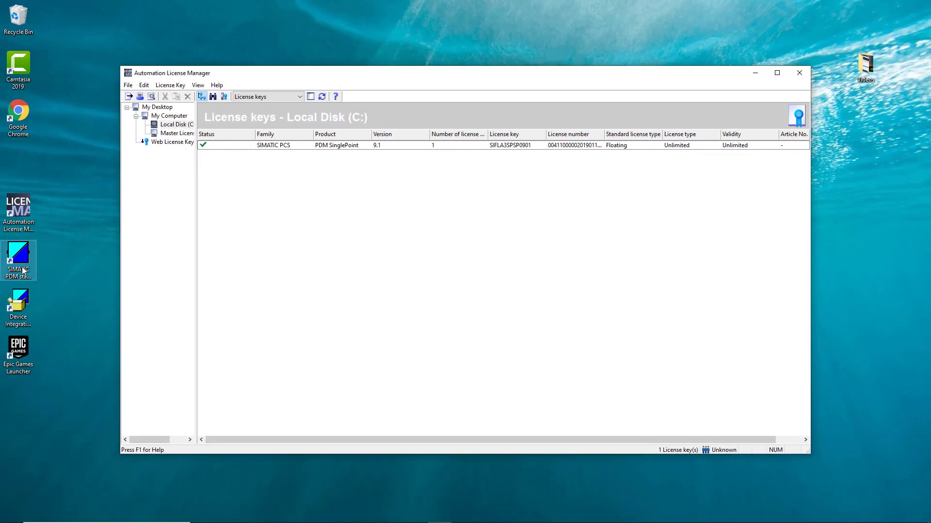
Start SIMATIC PDM, open the Hart Master project and expand its networks branch
left_click(23, 271)
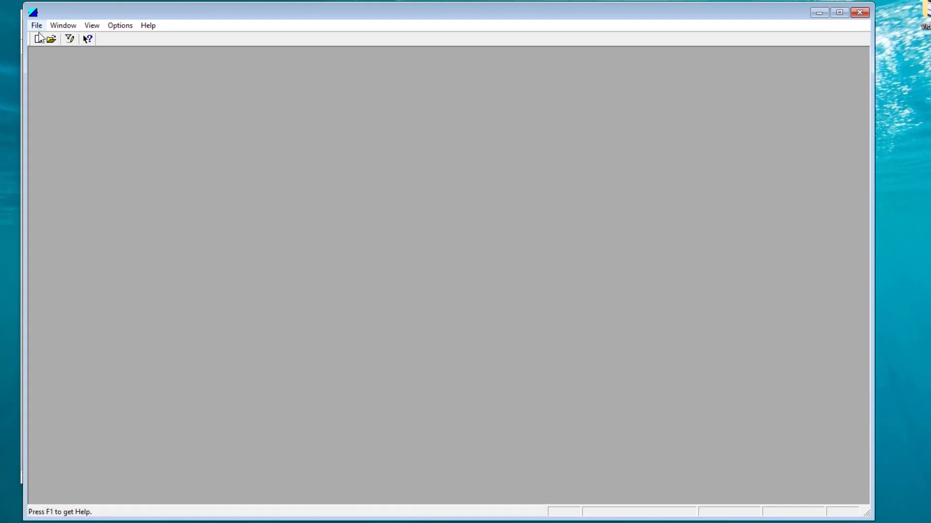
left_click(37, 26)
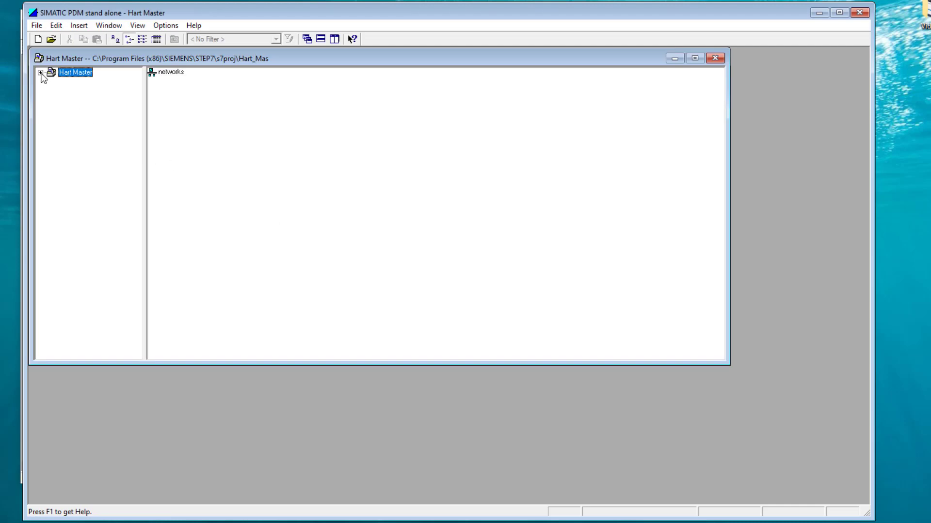
left_click(41, 72)
left_click(51, 83)
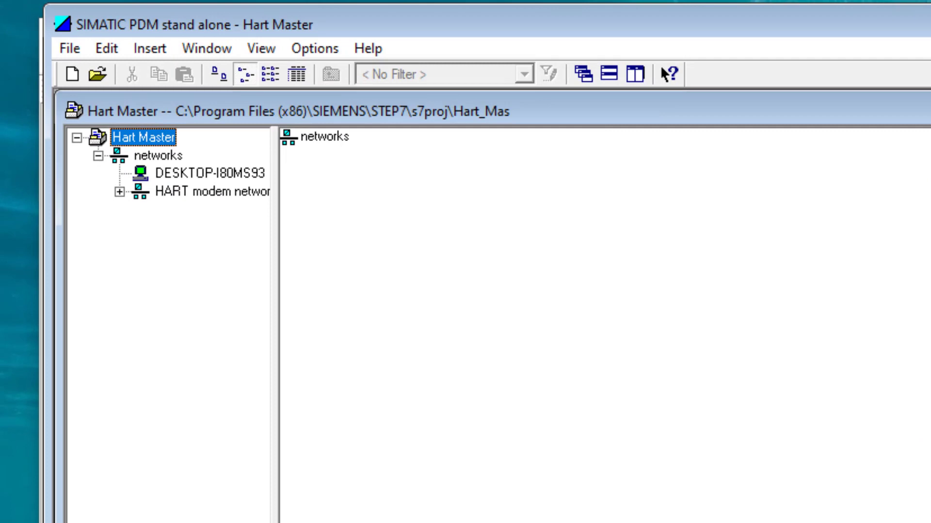
Maximize the project window, show large icons, and display the empty HART modem network
double_click(291, 112)
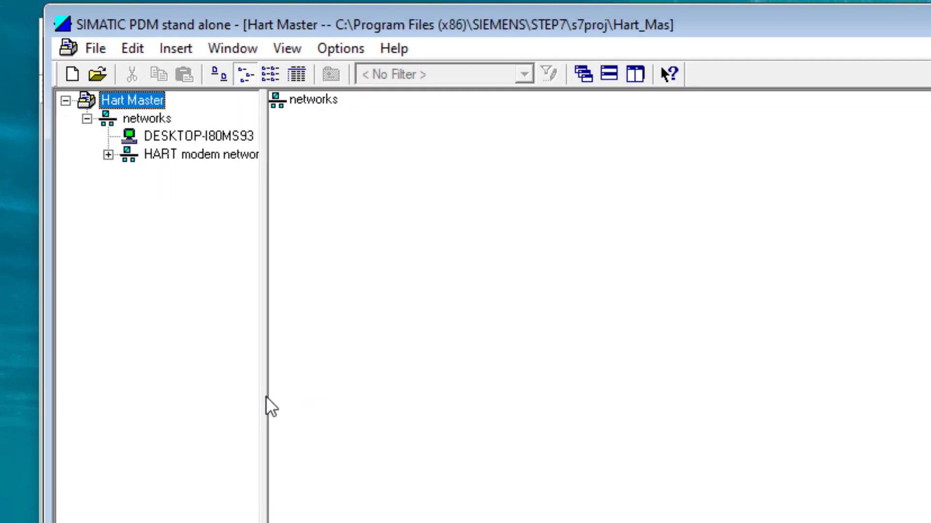
left_click_drag(266, 396, 454, 397)
left_click(284, 50)
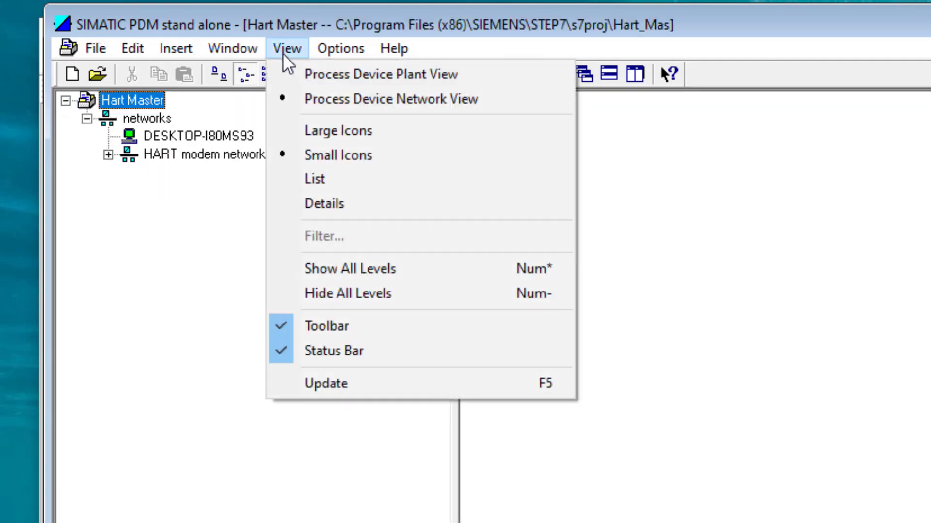
left_click(309, 130)
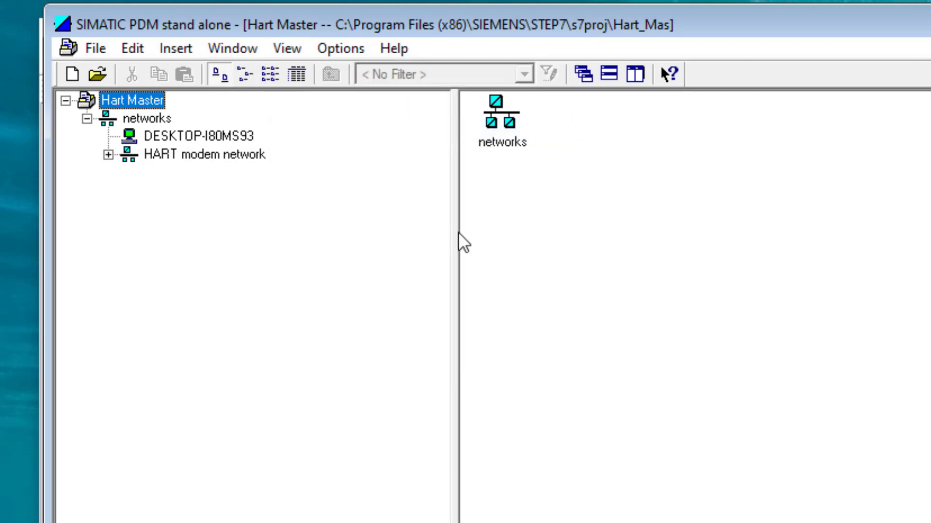
left_click_drag(456, 236, 345, 221)
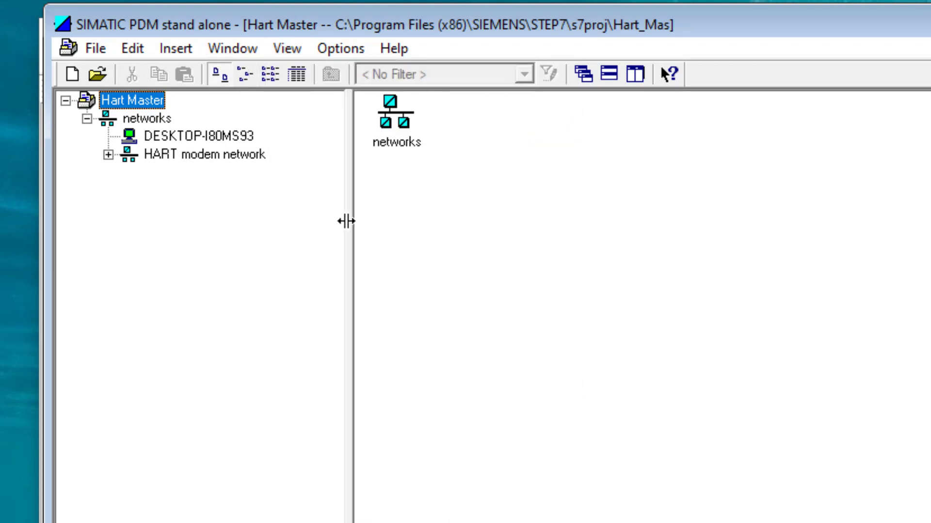
left_click(220, 154)
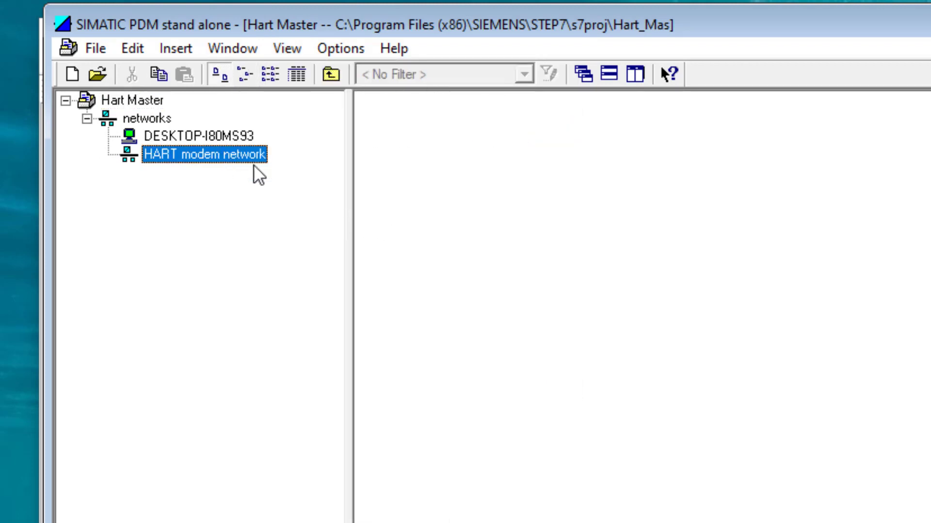
Insert a new object into the HART modem network's device area
right_click(472, 283)
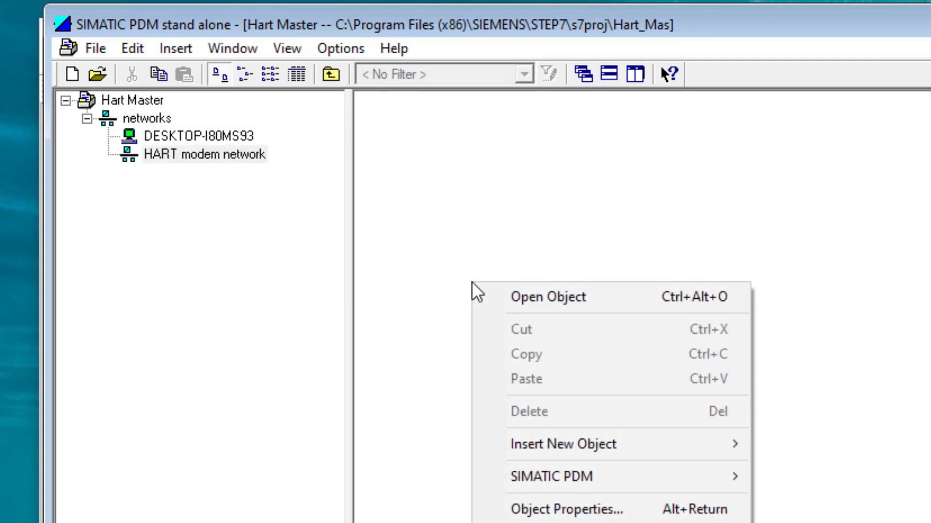
mouse_move(557, 450)
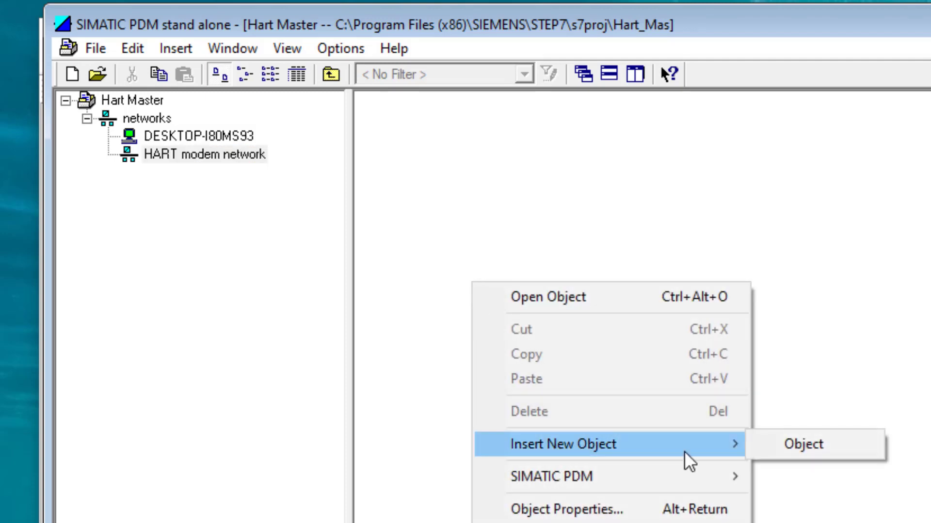
left_click(779, 451)
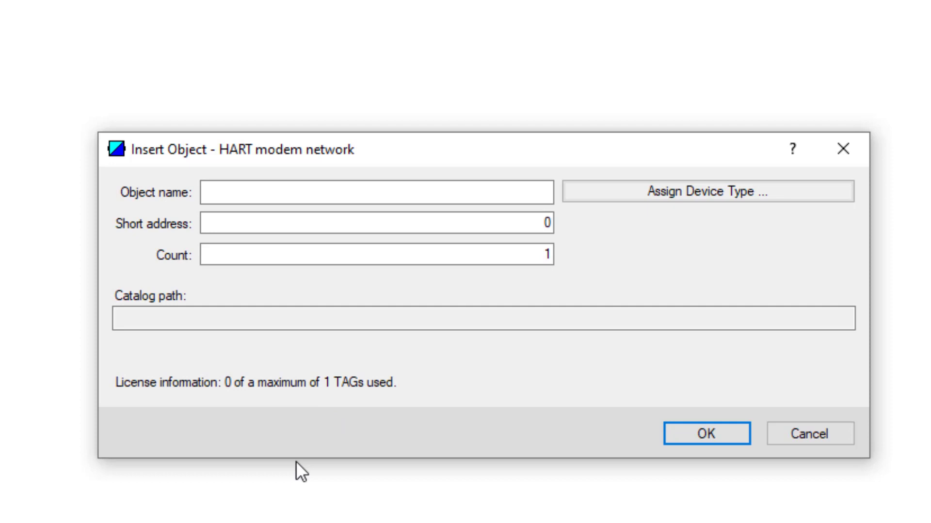
Assign the object the device type Sensors > Level > Echo > Siemens AG > SITRANS LR560 Rev 01.00.05-03
left_click(726, 195)
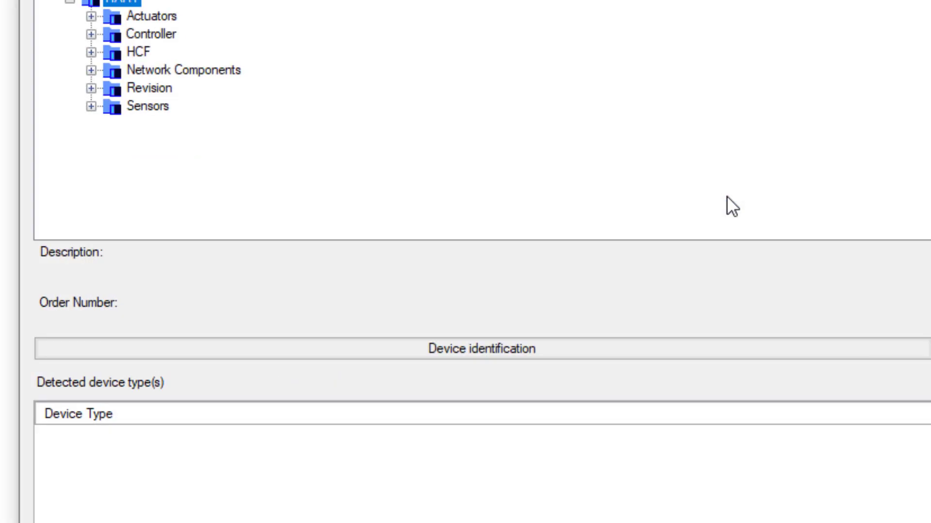
left_click(91, 106)
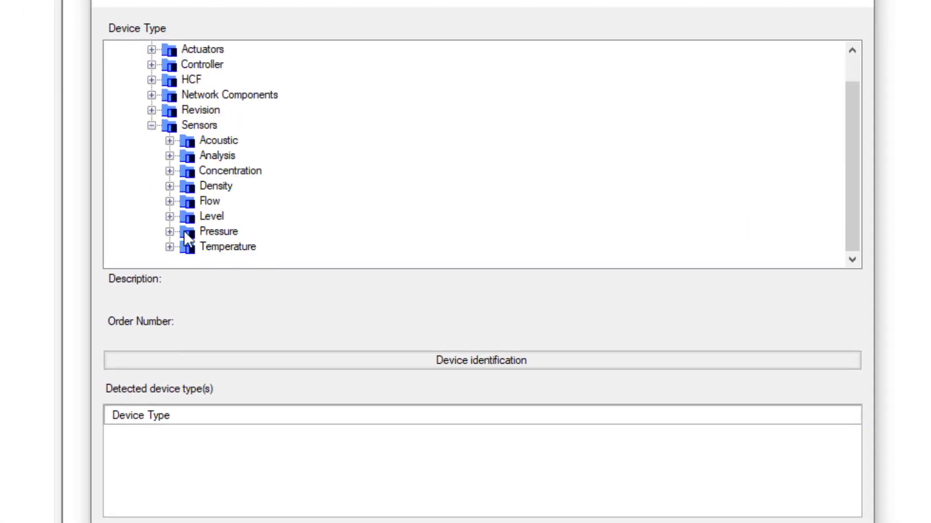
left_click(170, 216)
left_click(188, 201)
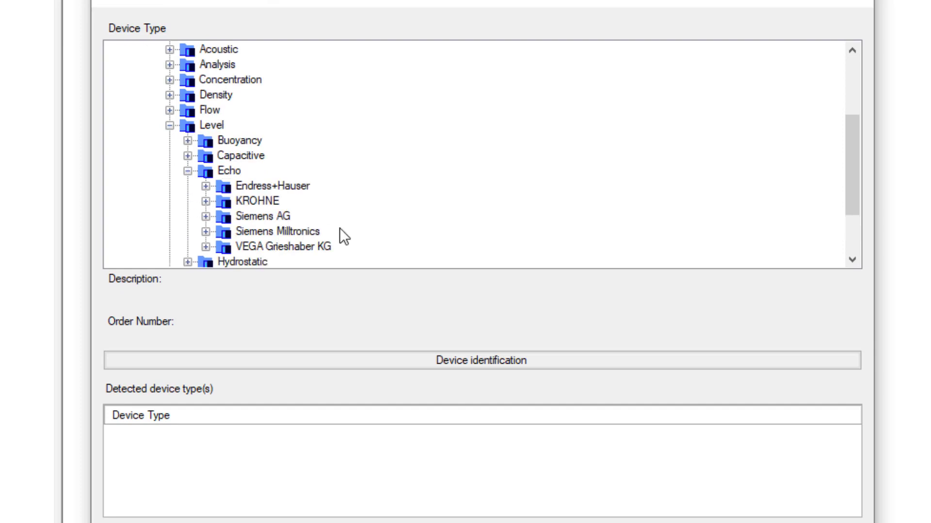
left_click(205, 216)
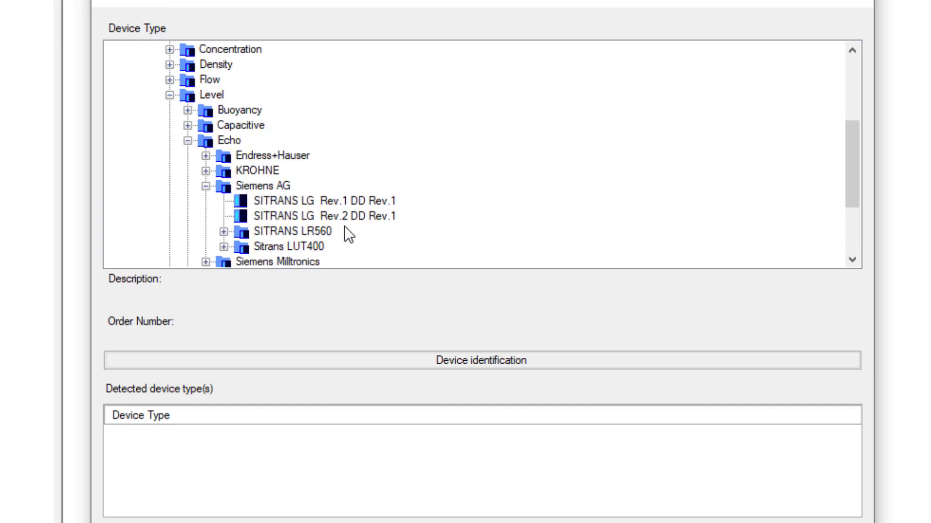
left_click(247, 230)
left_click(224, 232)
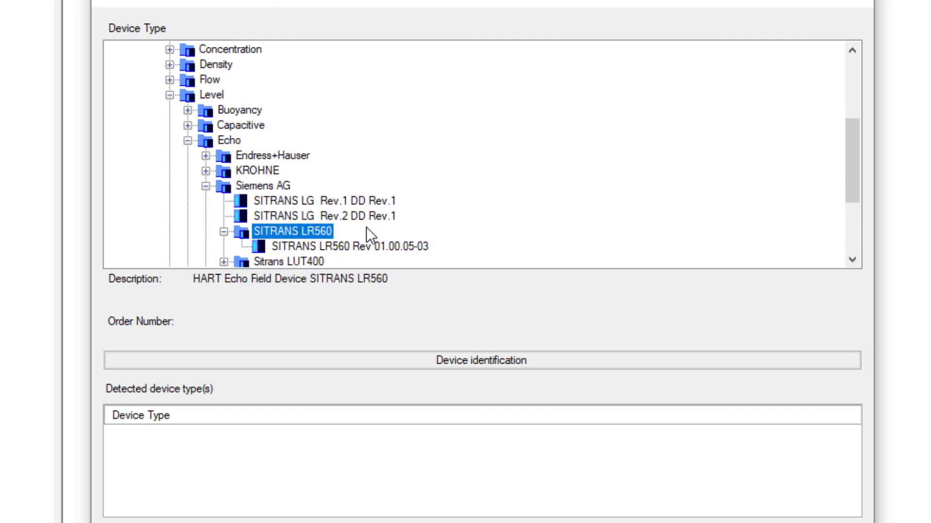
left_click(369, 247)
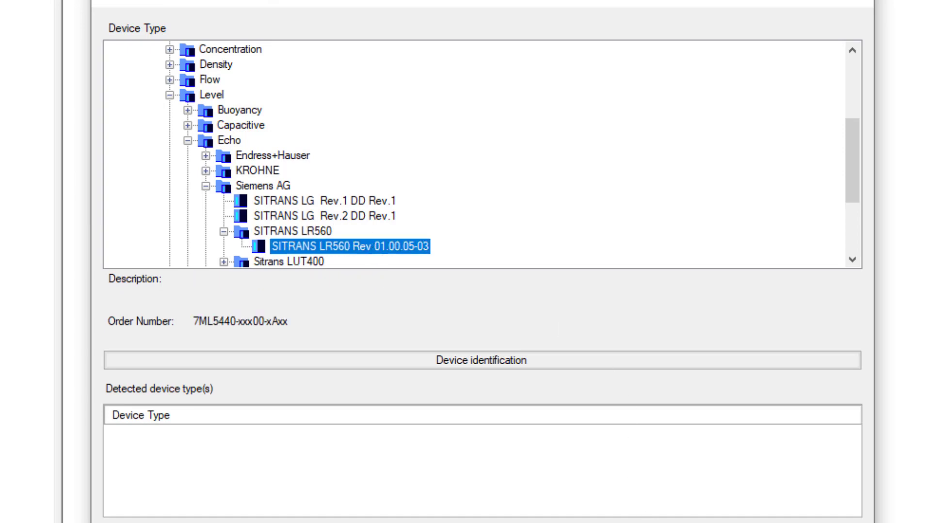
key("Tab")
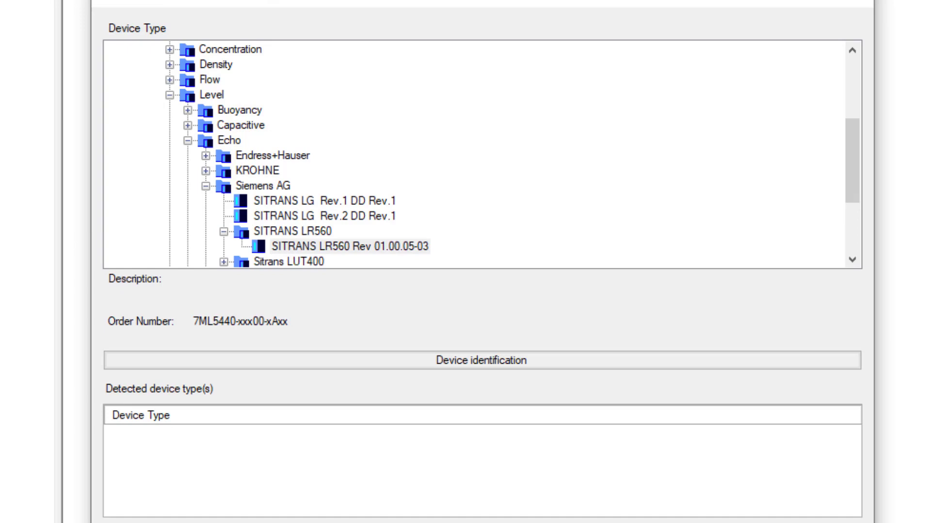
key("Return")
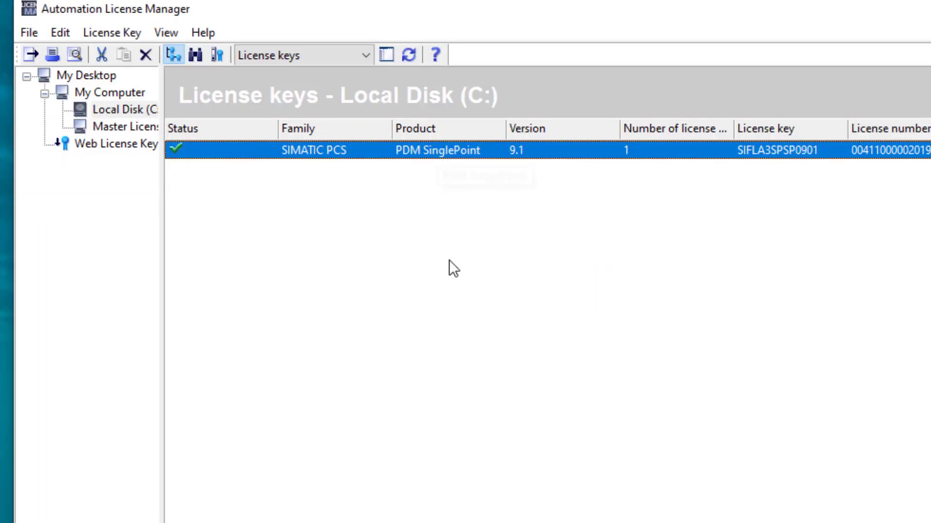
Check the PDM SinglePoint key on Local Disk (C:), which reports OK and in use, and widen the drive tree
right_click(378, 145)
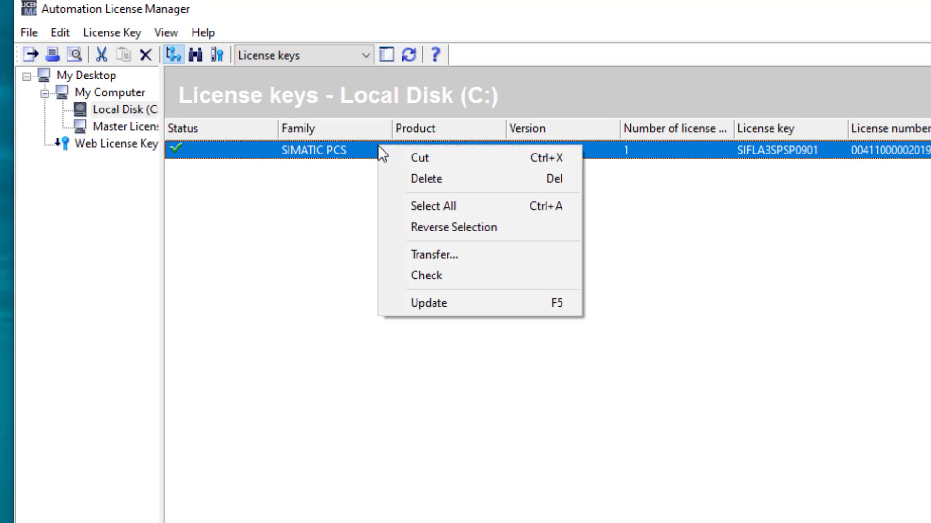
left_click(450, 275)
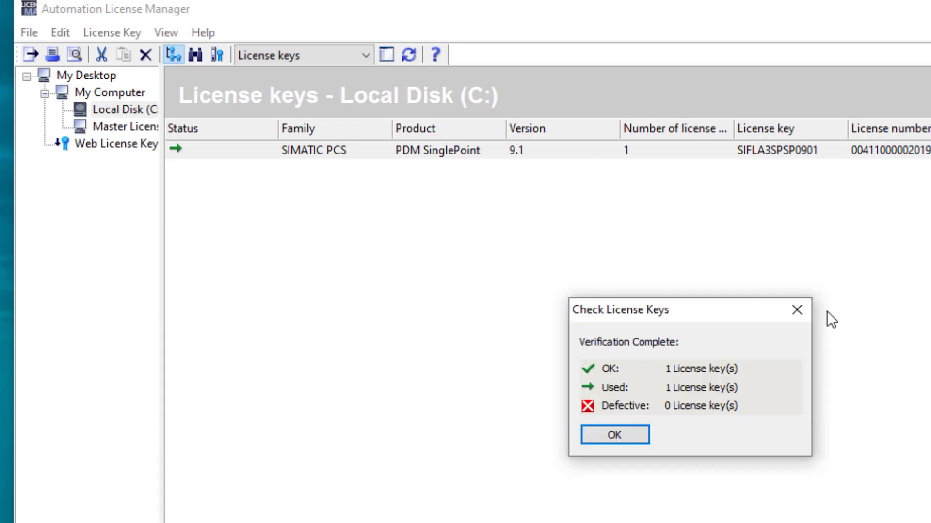
left_click(795, 309)
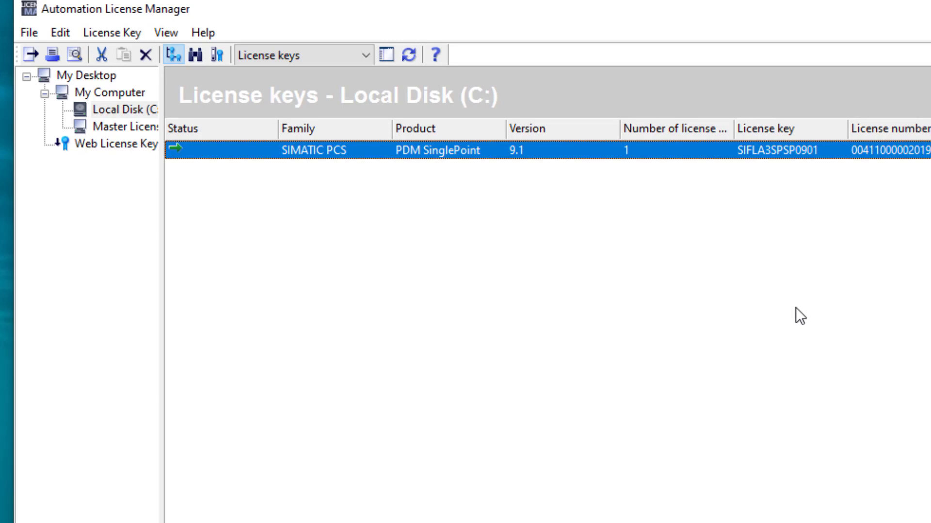
left_click_drag(163, 301, 262, 308)
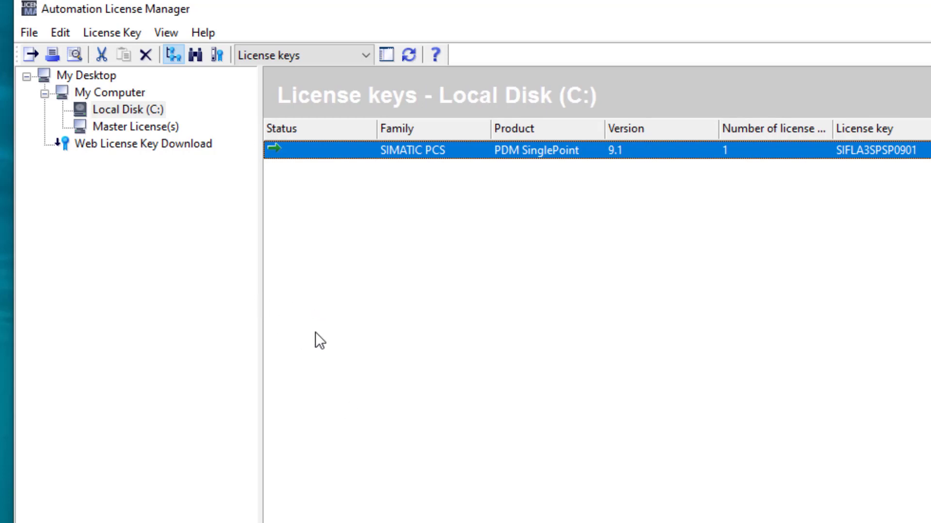
left_click(118, 108)
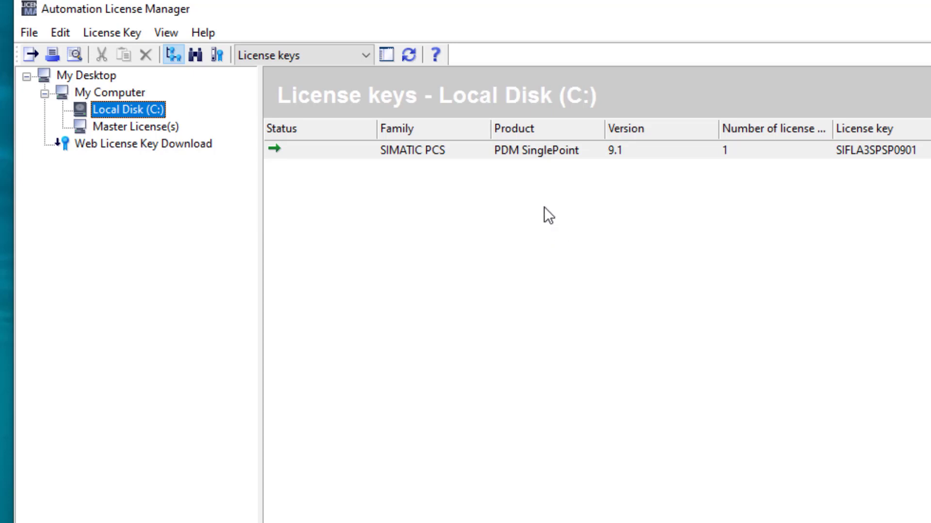
Select the PDM SinglePoint 9.1 key and show the License Key menu operations
left_click(534, 156)
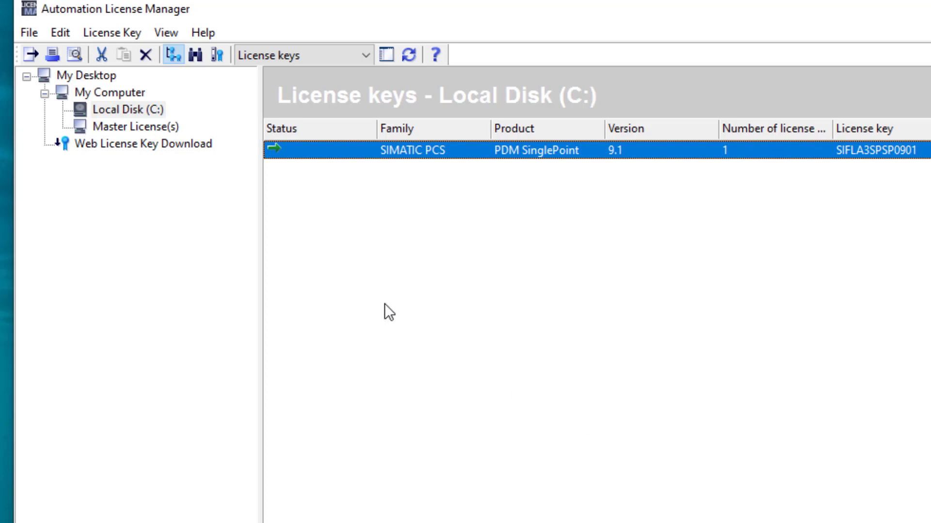
left_click(130, 33)
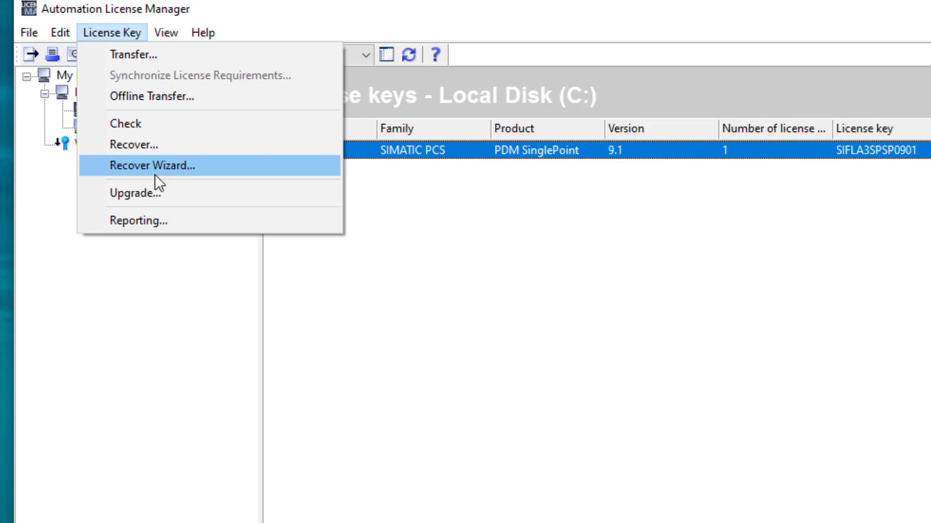
Dismiss the License Key menu without choosing any operation
left_click(519, 337)
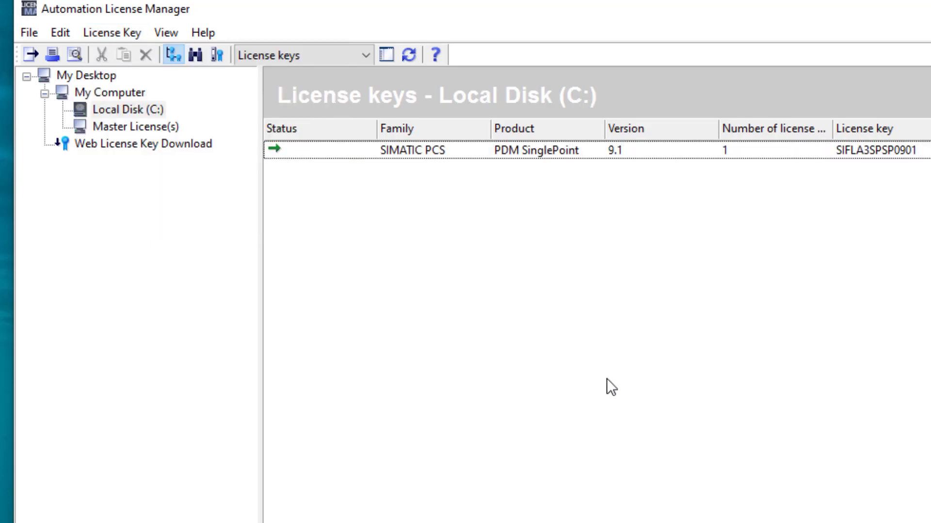